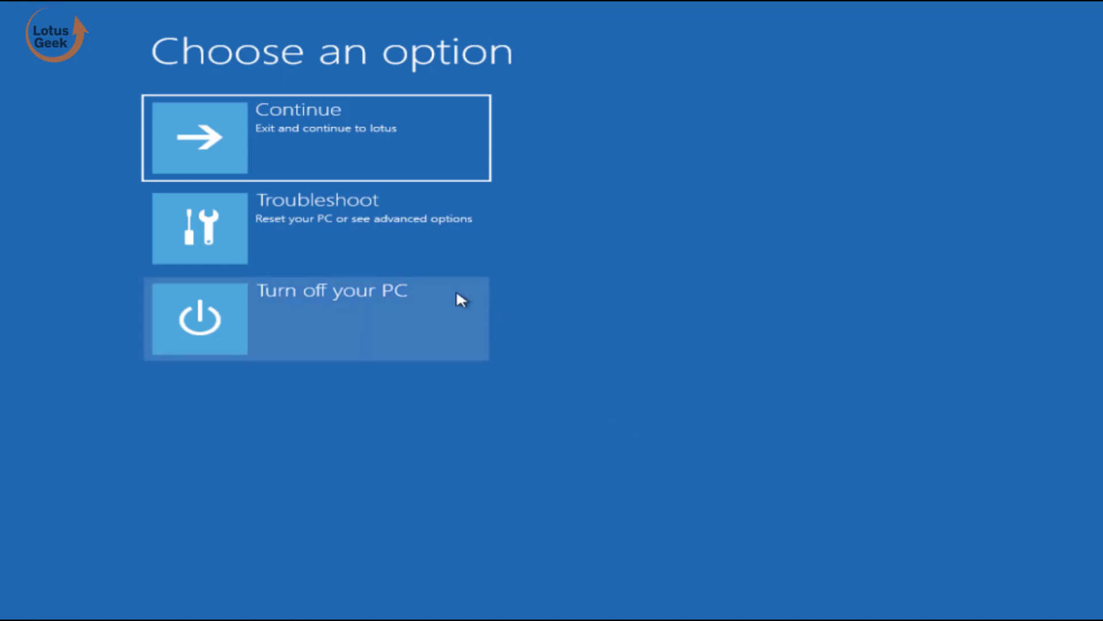
Go through Troubleshoot and Advanced options to the Uninstall Updates page in the recovery environment.
left_click(265, 228)
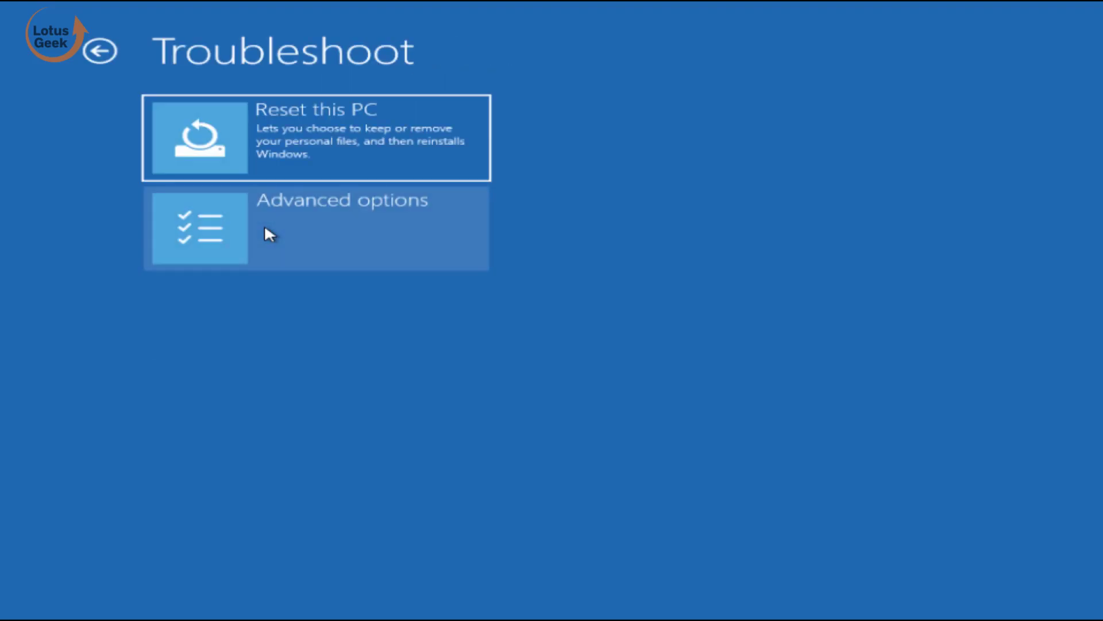
left_click(217, 232)
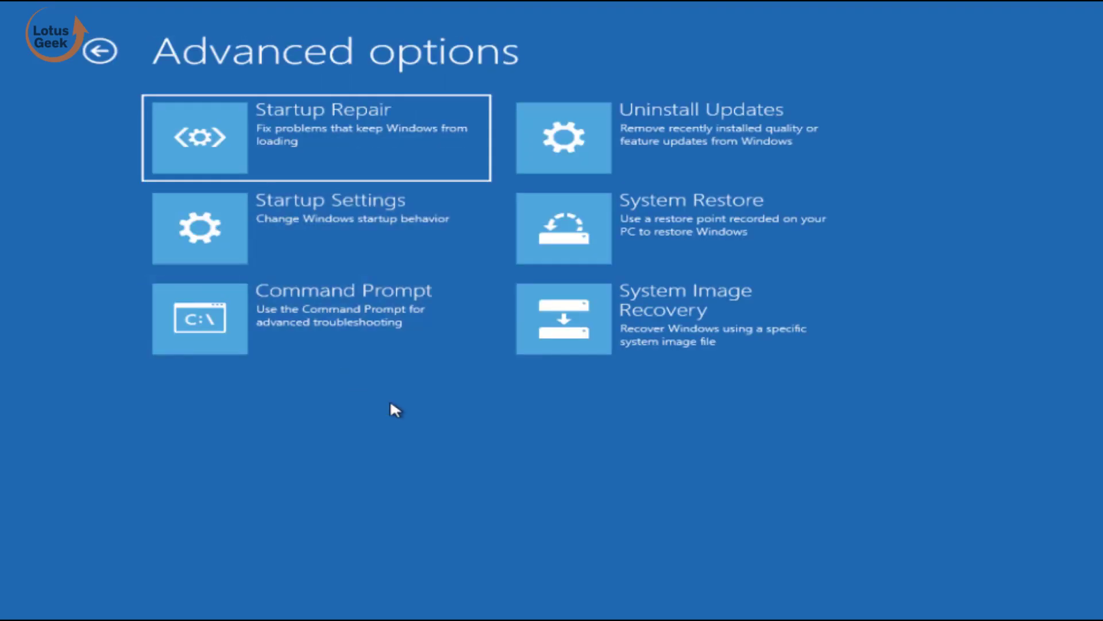
left_click(719, 144)
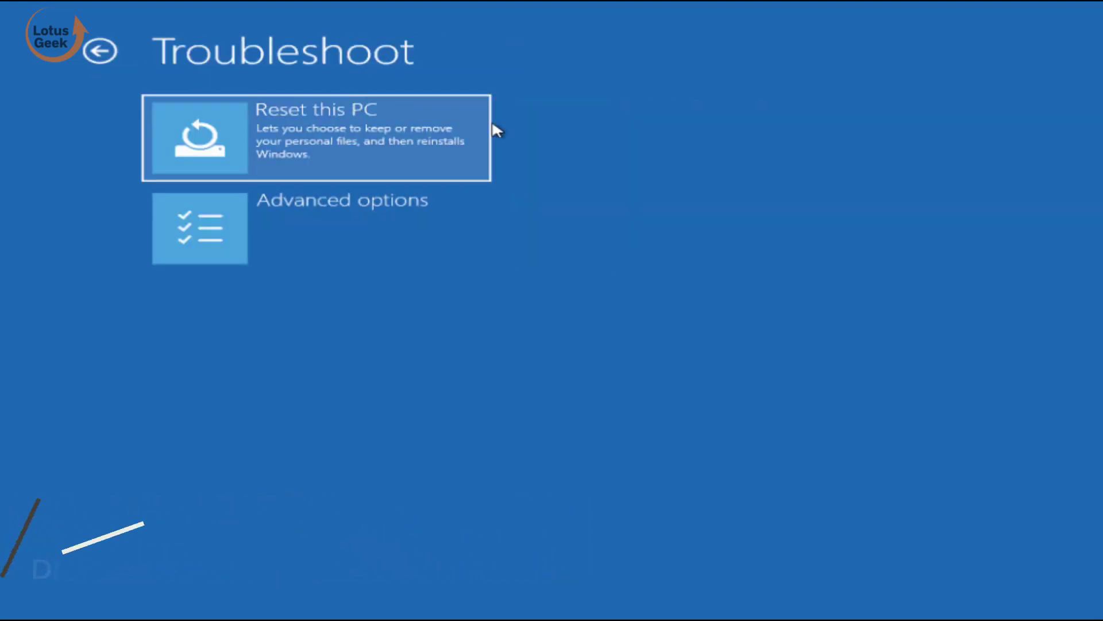
Open Advanced options and then the Startup Settings page to restart into Safe Mode.
left_click(349, 224)
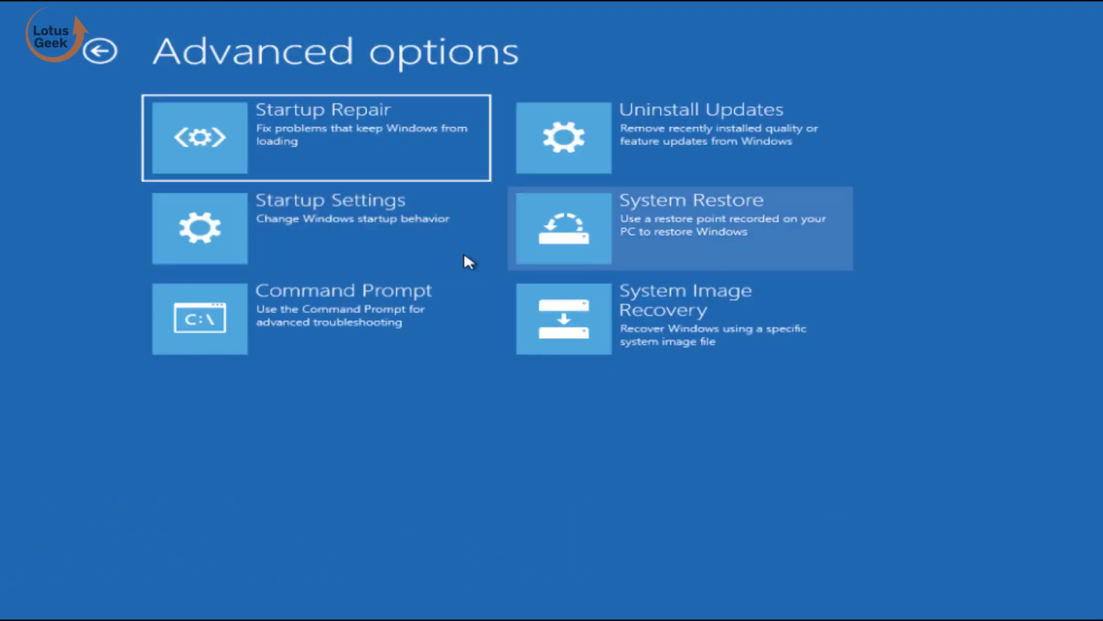
left_click(306, 242)
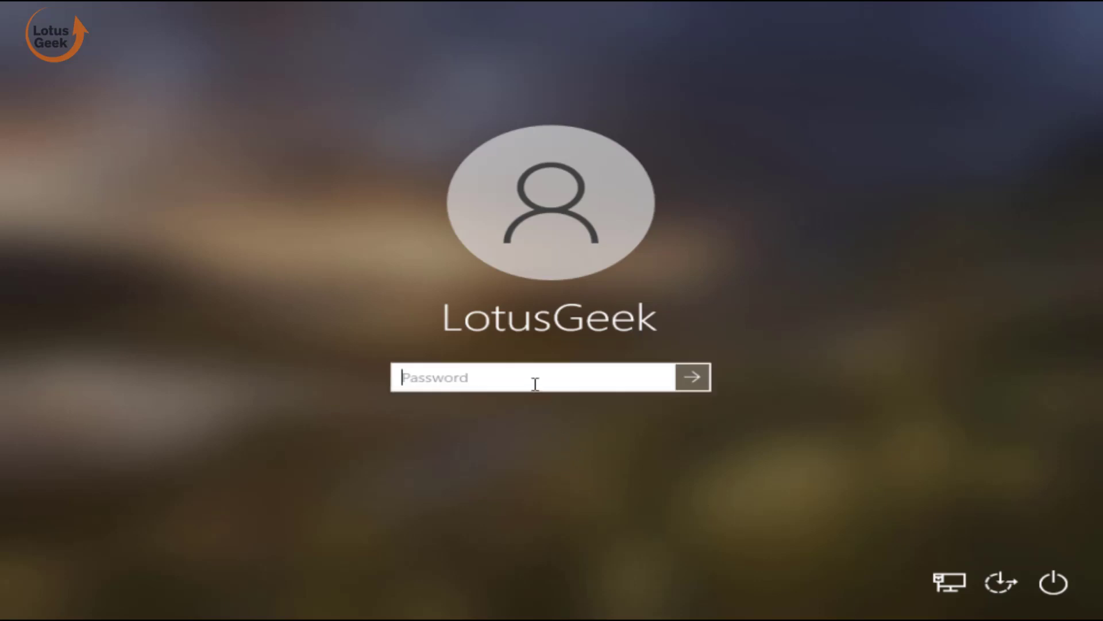
Enter the account password and sign in to the Safe Mode desktop.
type("••••••••")
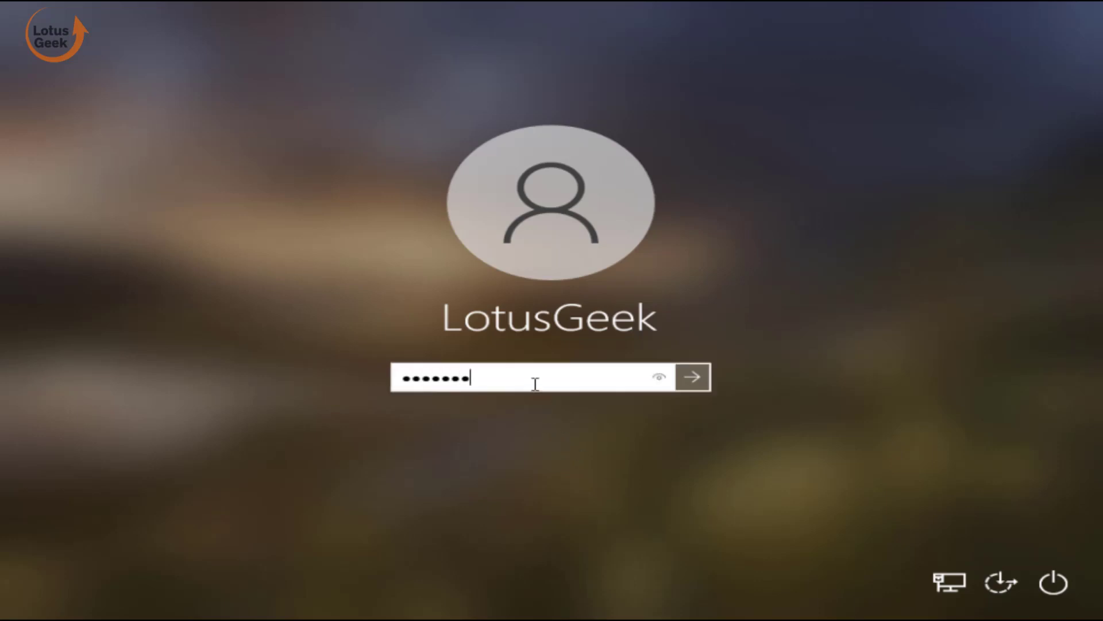
key("Return")
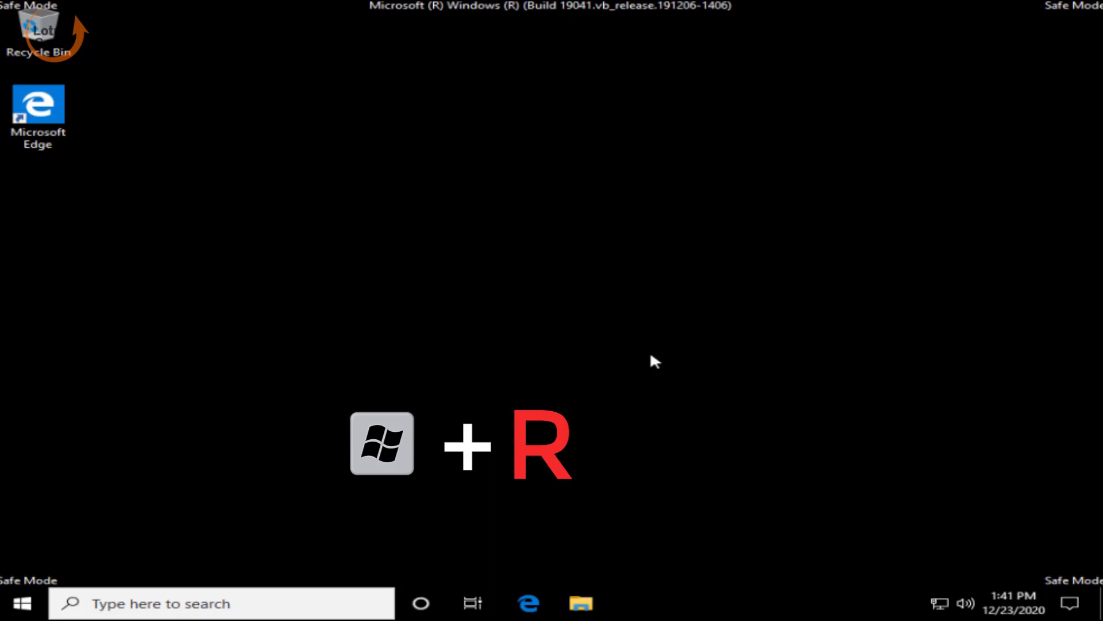
Launch the Services console (services.msc) from the Run box.
key("super+r")
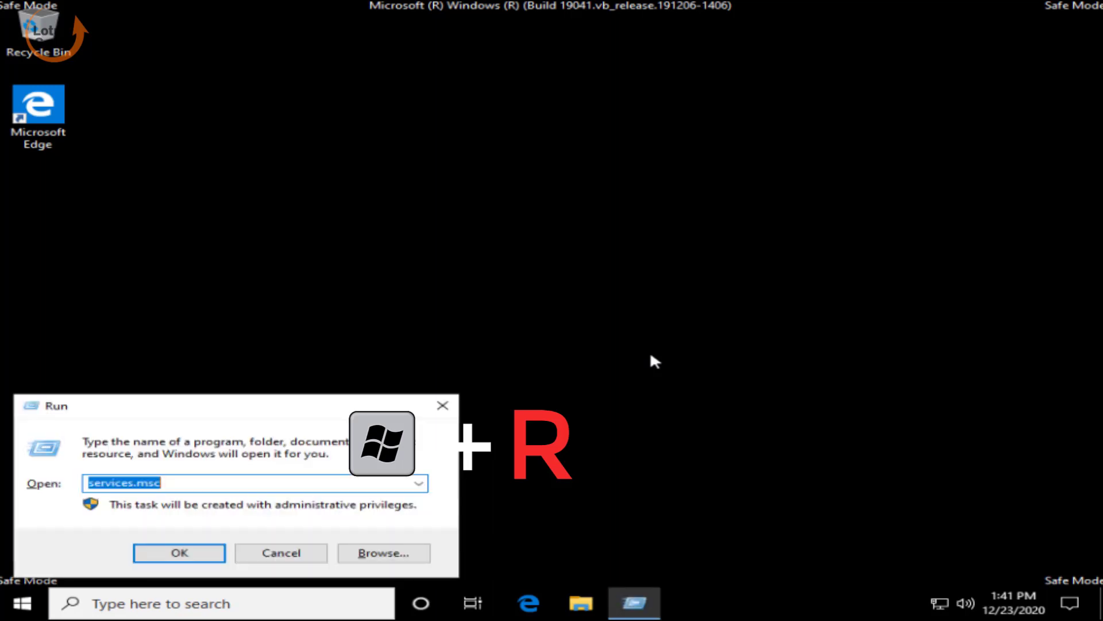
key("BackSpace")
type("servic")
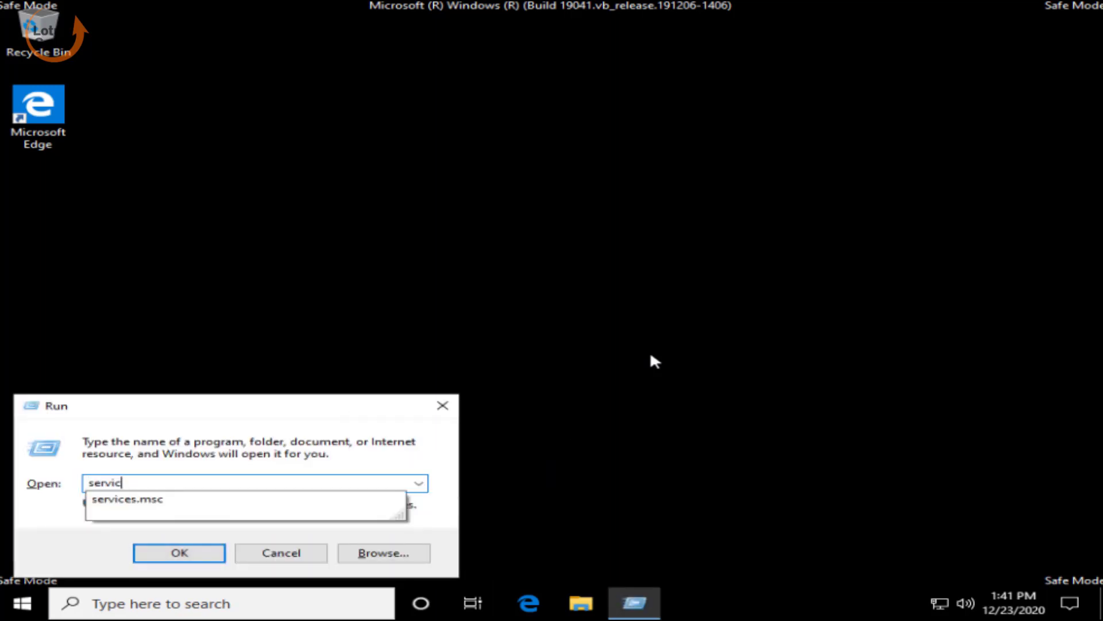
type("e")
key("Down")
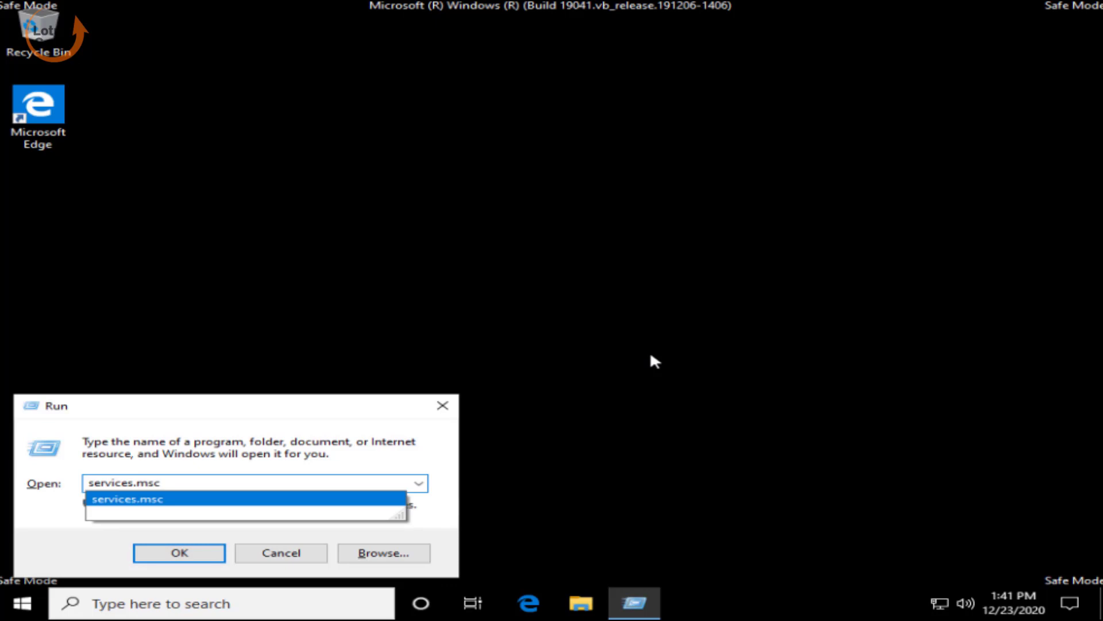
key("Return")
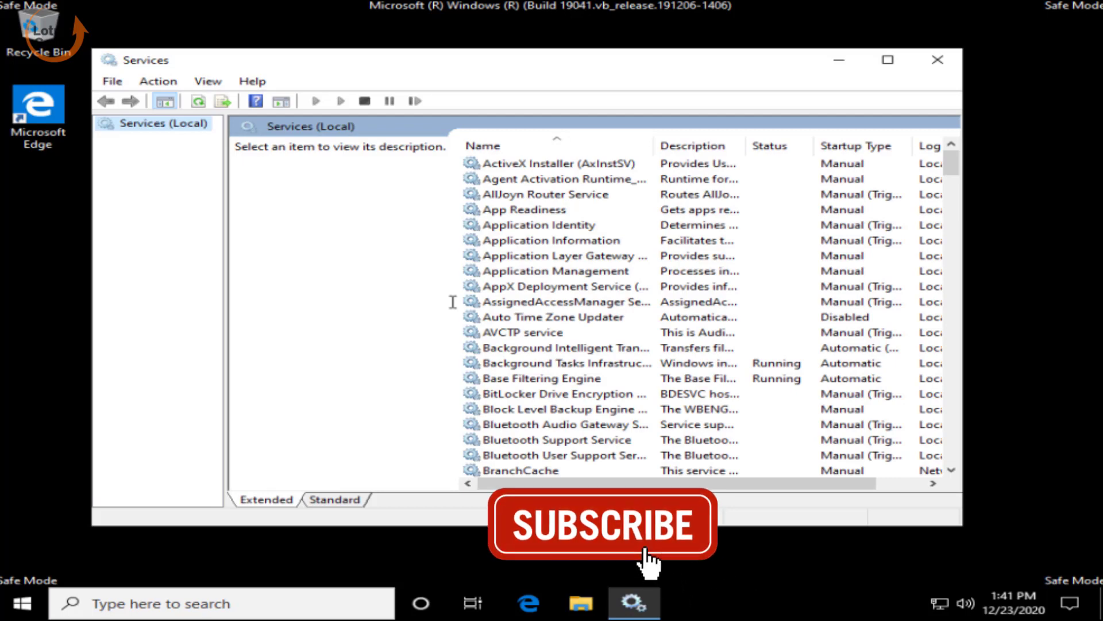
Find Credential Manager in the services list and open its properties.
left_click(543, 347)
scroll(547, 347, "down", 7)
key("Down")
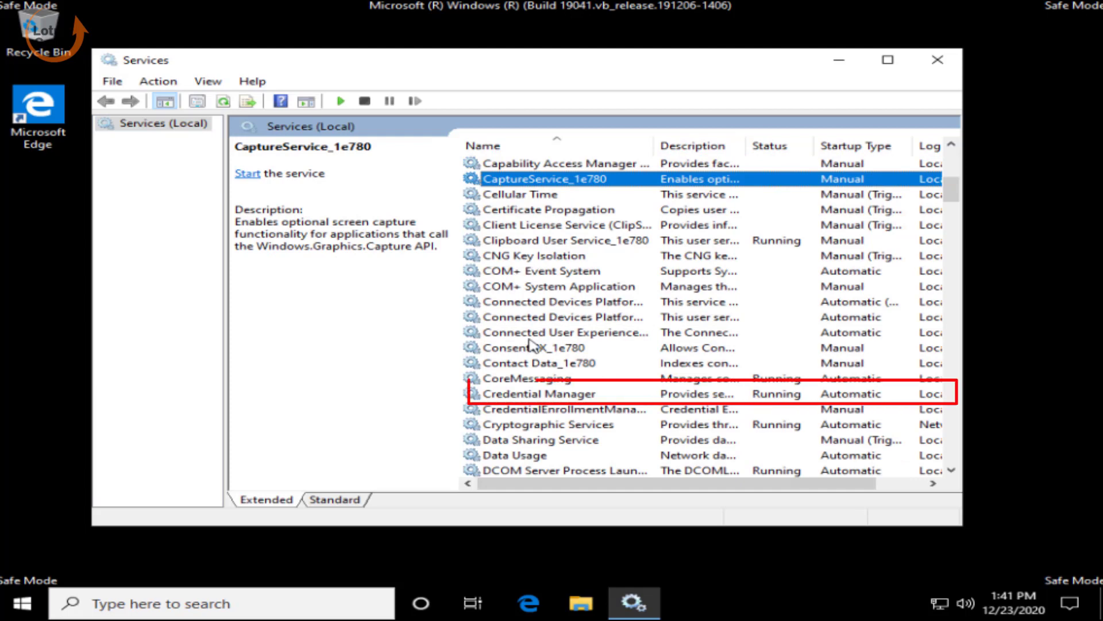
left_click(546, 397)
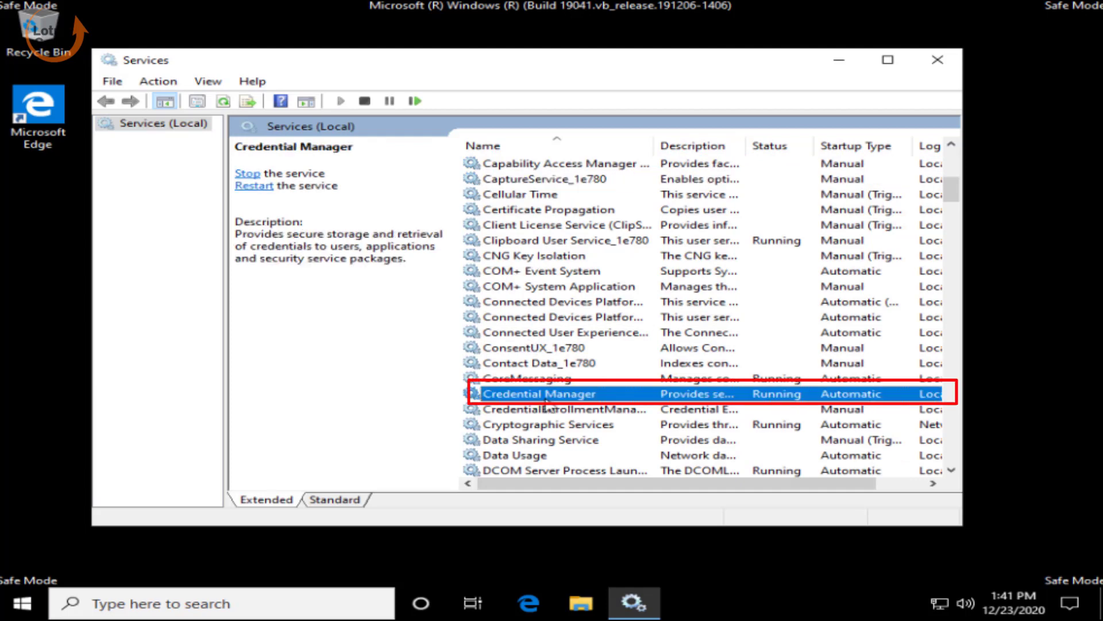
double_click(546, 396)
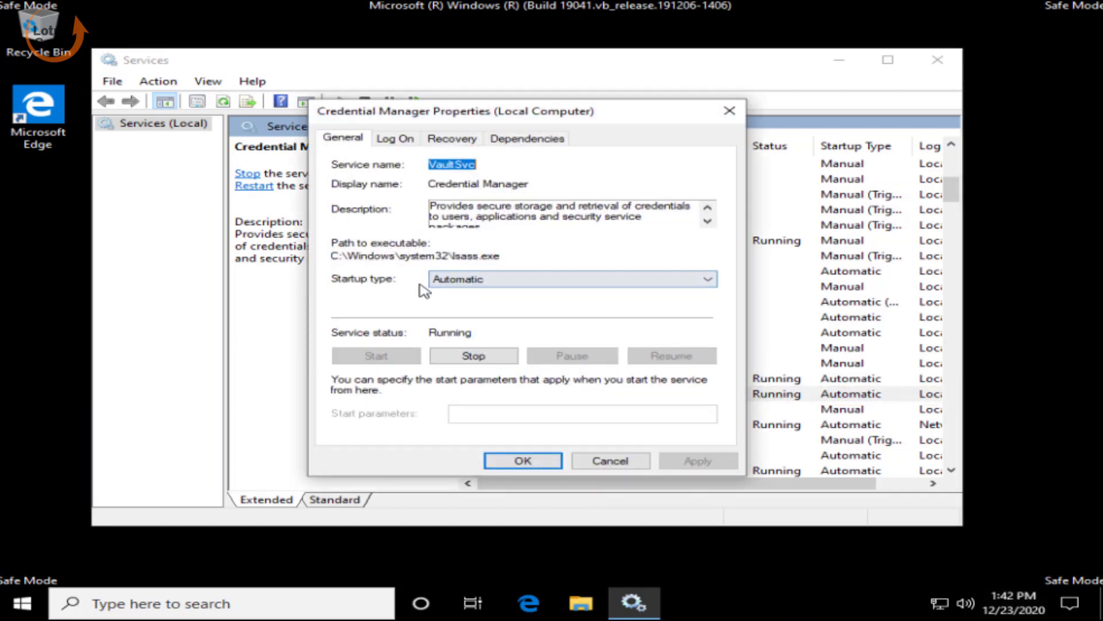
Set Credential Manager's startup type to Disabled, stop it, apply, and close Services.
left_click(470, 285)
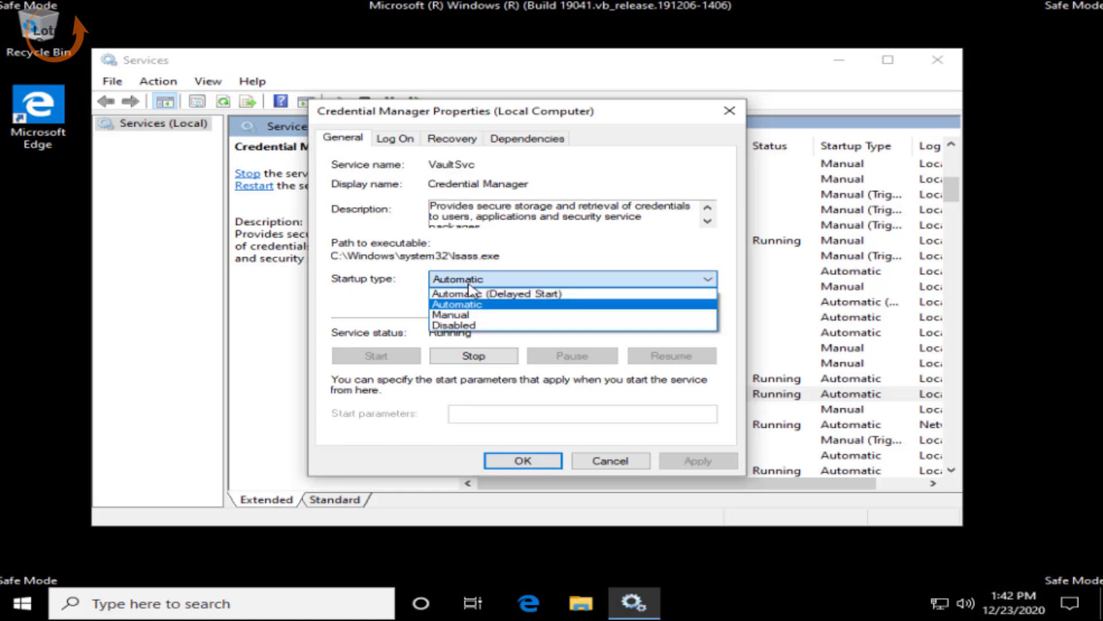
left_click(457, 325)
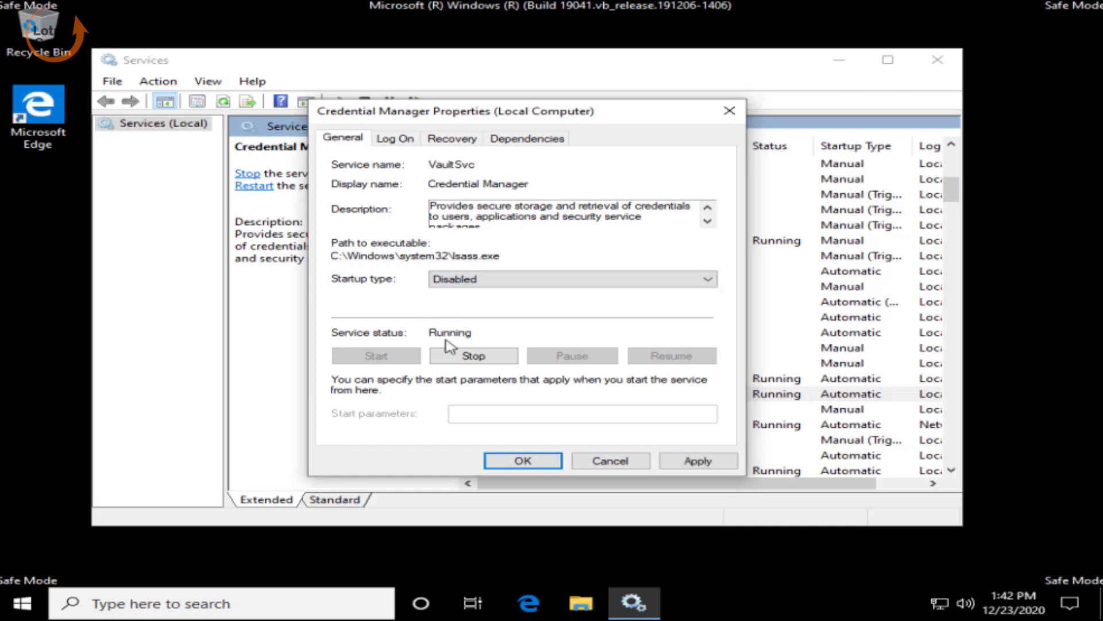
left_click(462, 360)
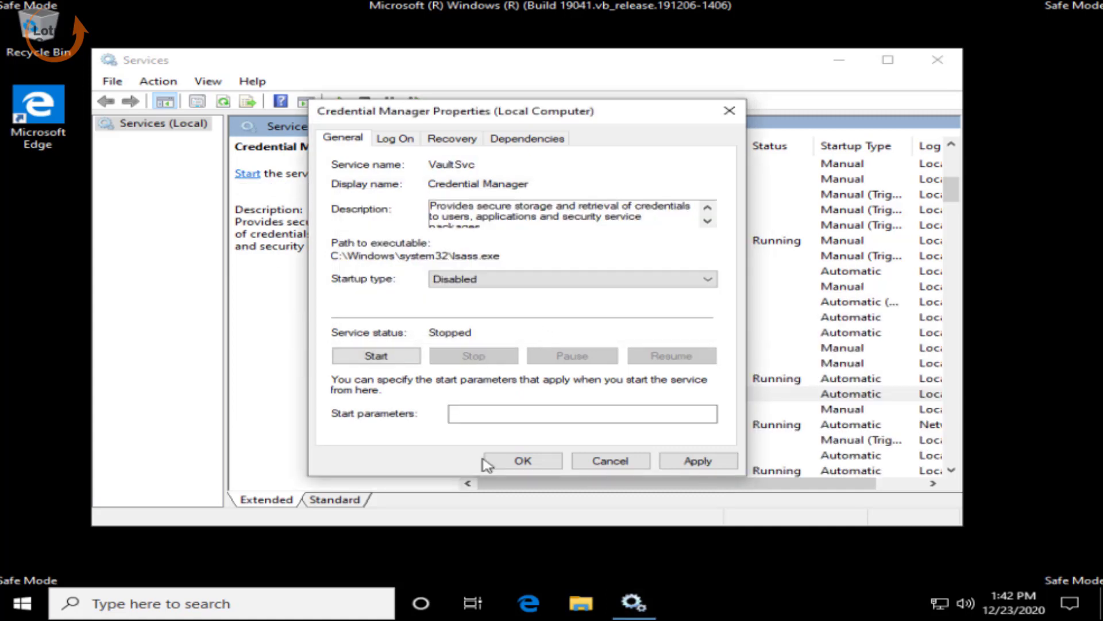
left_click(697, 460)
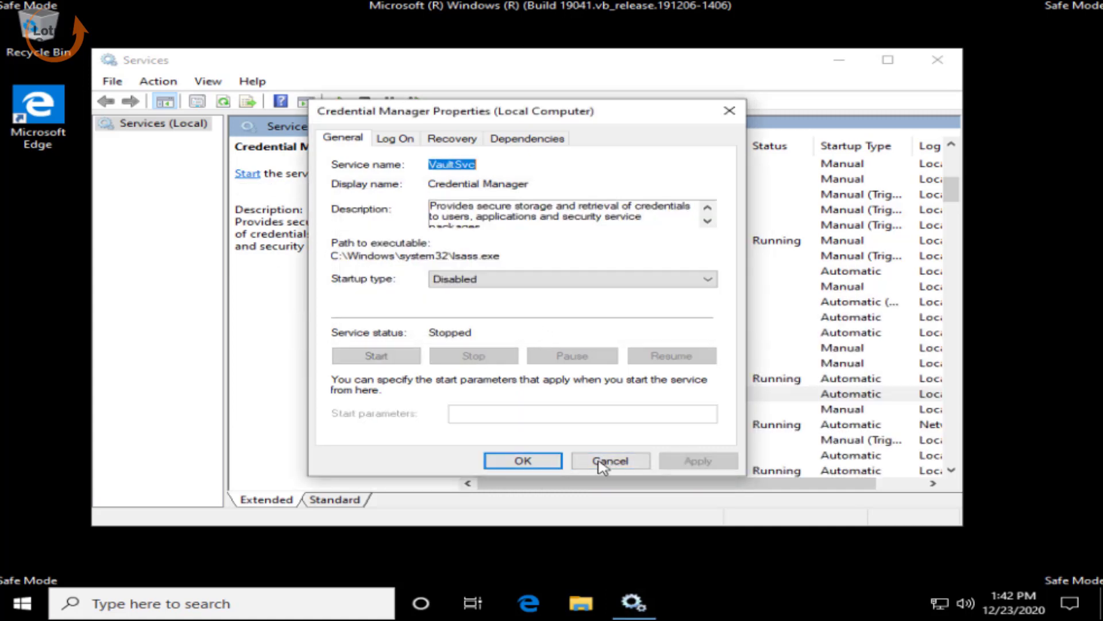
left_click(547, 460)
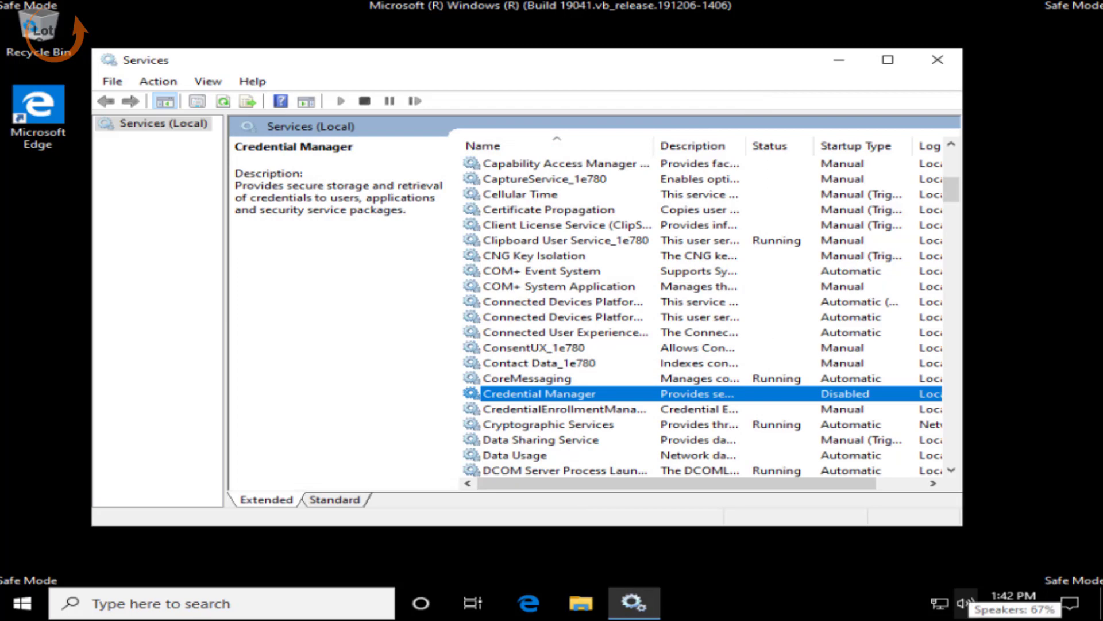
left_click(936, 67)
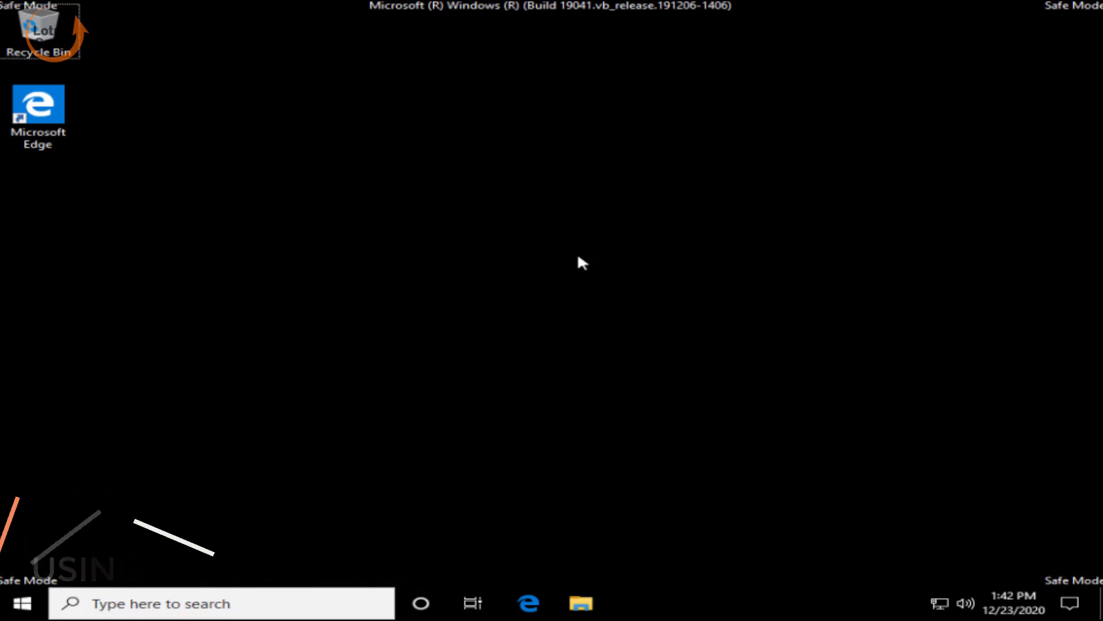
Open an administrator Command Prompt by running cmd from the Run box.
key("super+r")
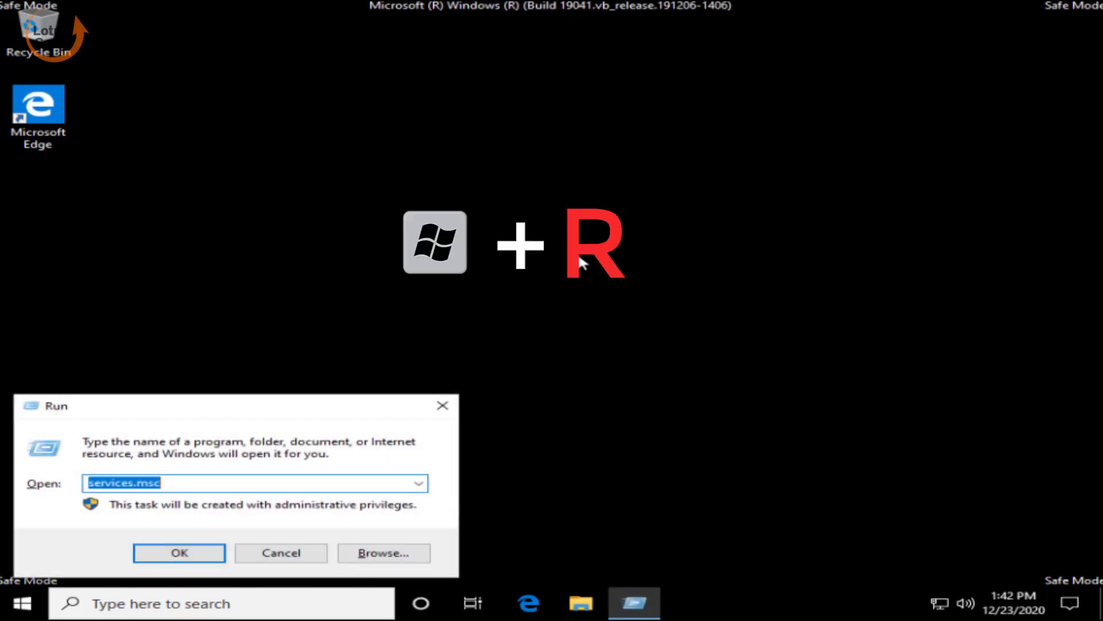
type("cmd")
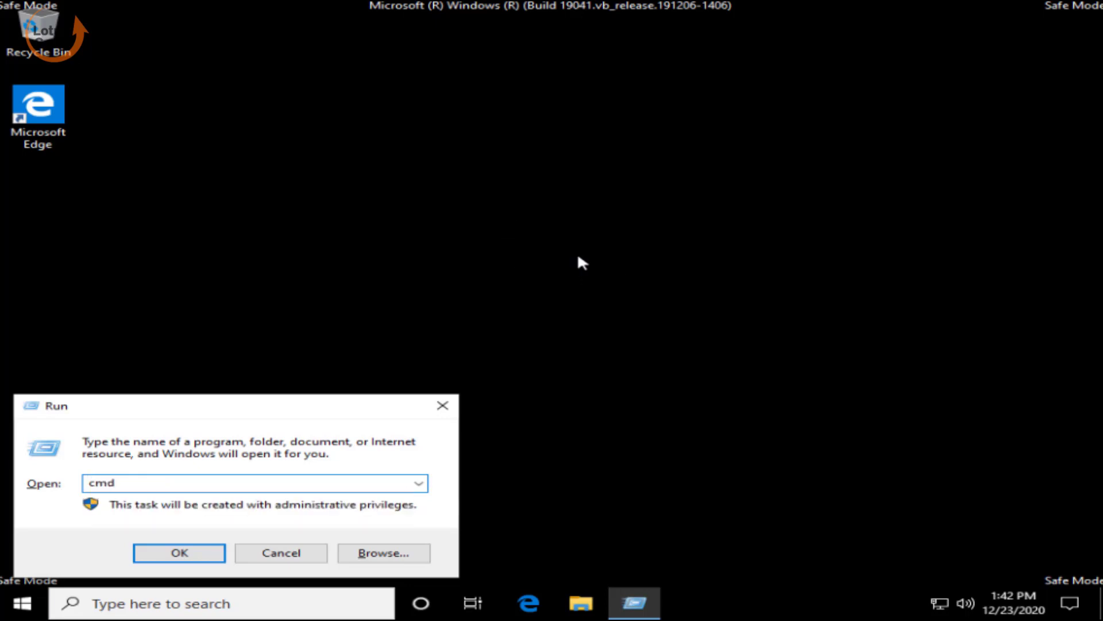
key("Return")
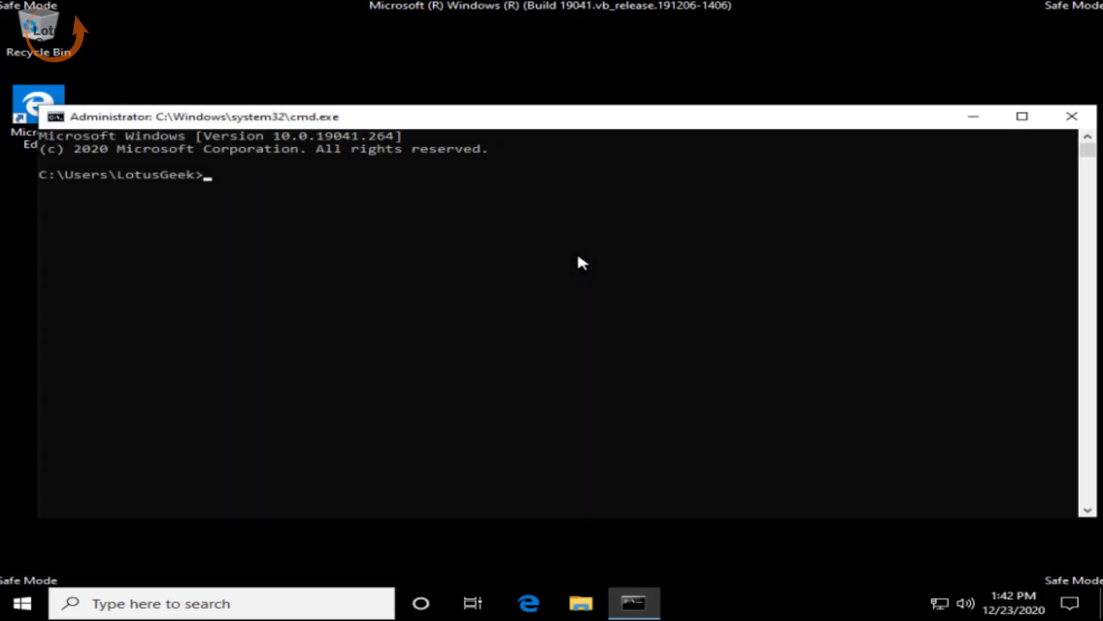
Run sfc /scannow and minimize the window while the scan continues.
left_click(494, 239)
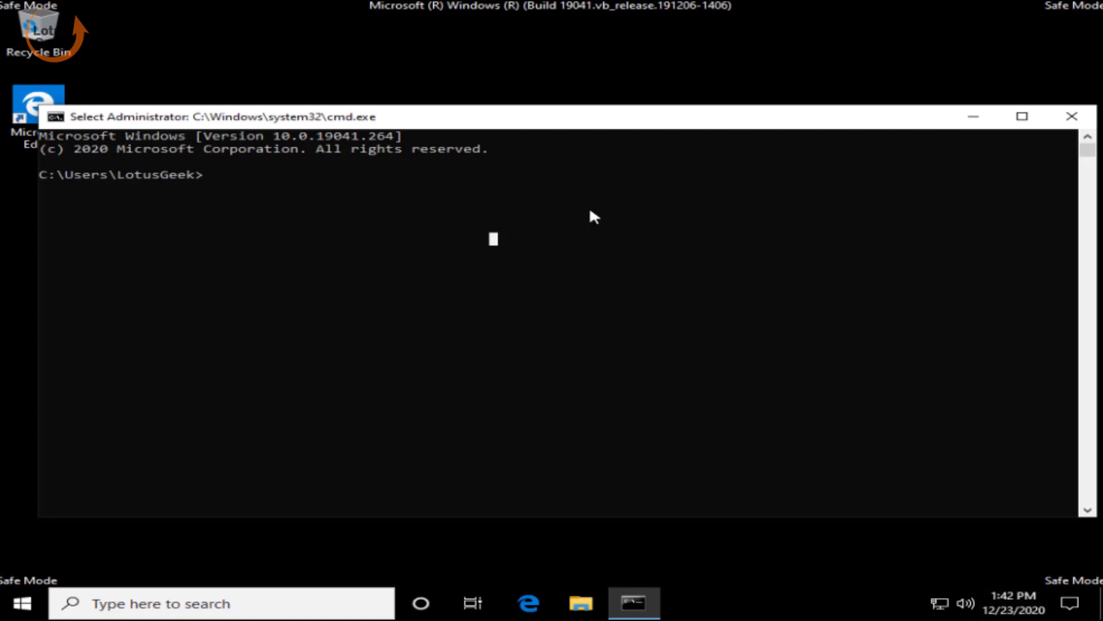
type("sfc /scanno")
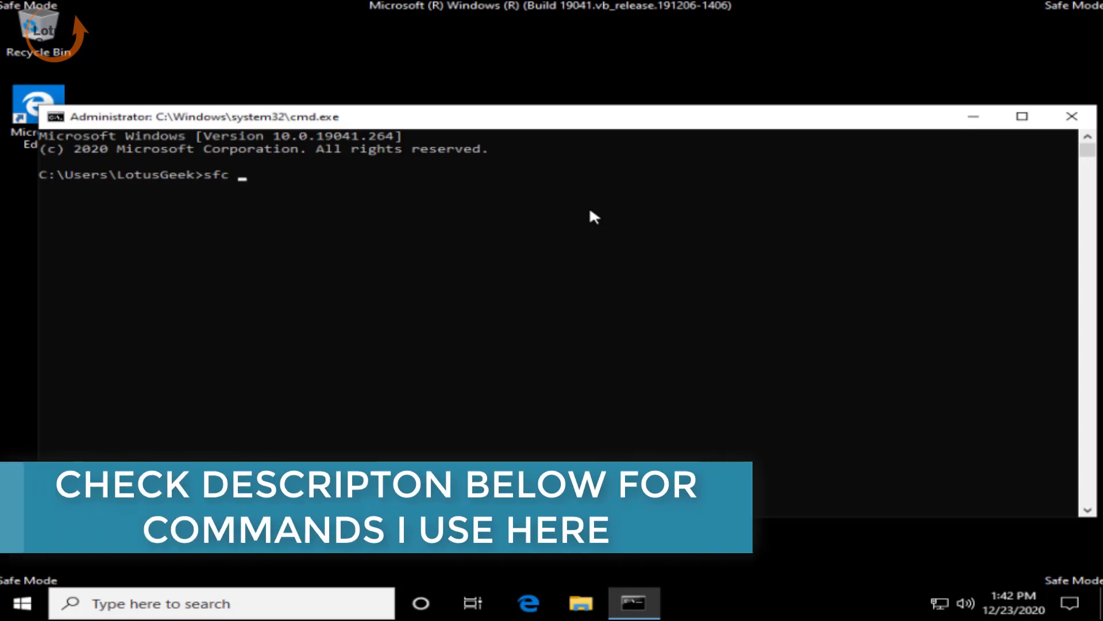
type("w")
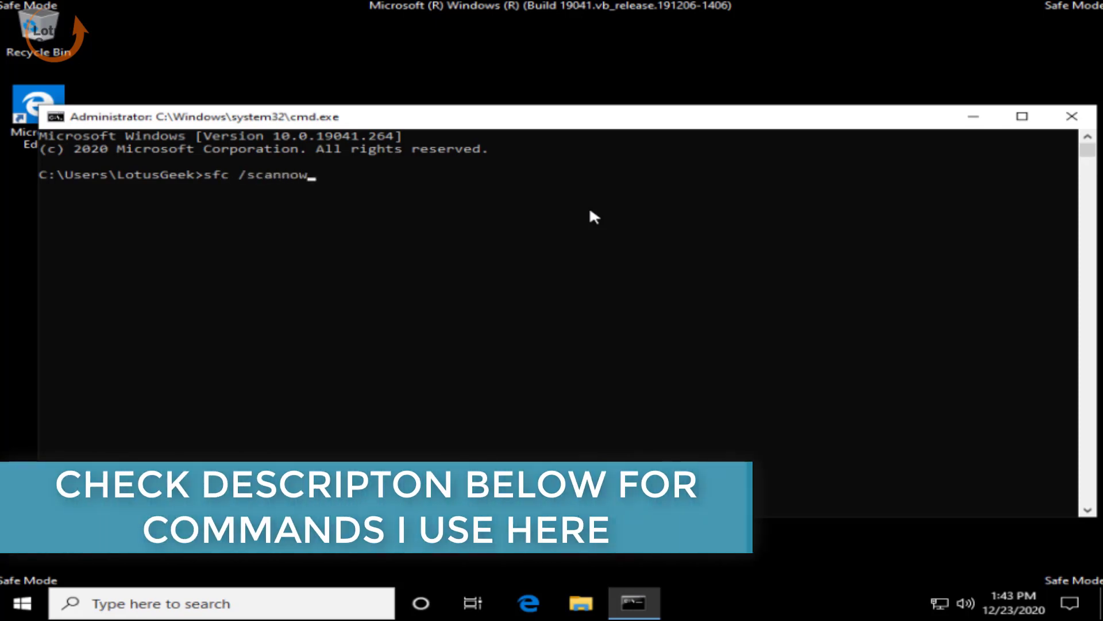
key("Return")
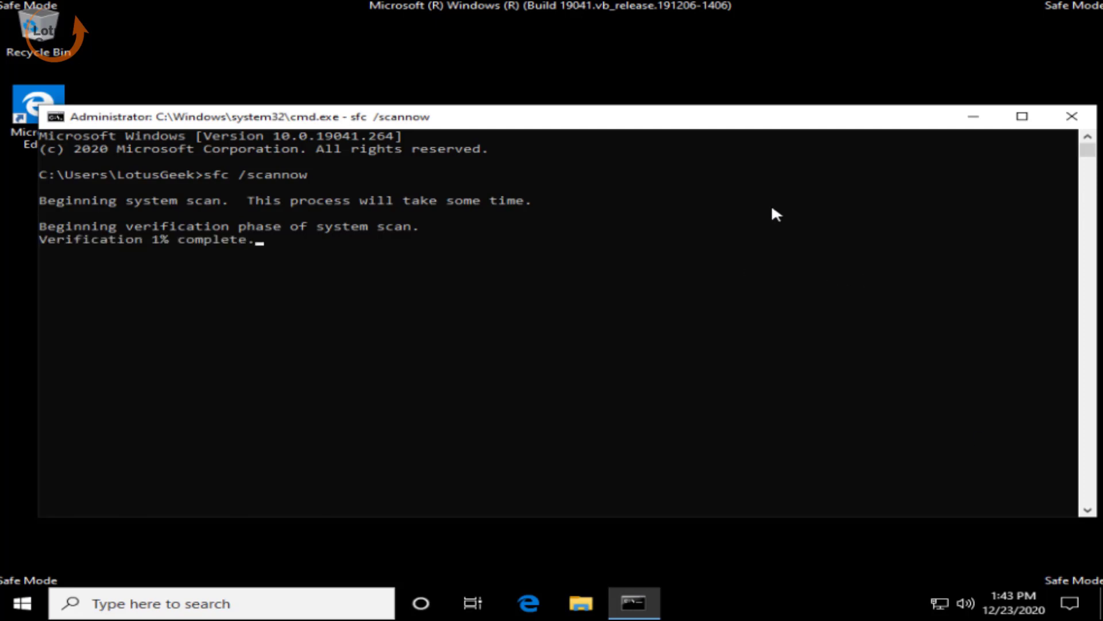
left_click(971, 117)
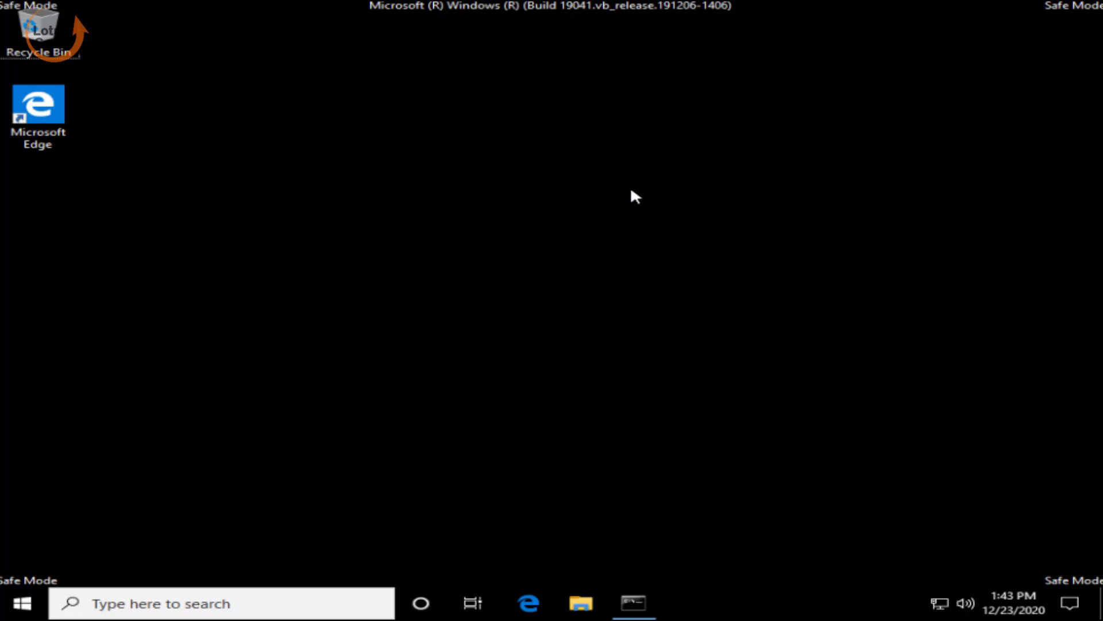
Open another administrator Command Prompt and run dism /online /cleanup-image /restorehealth.
key("super+r")
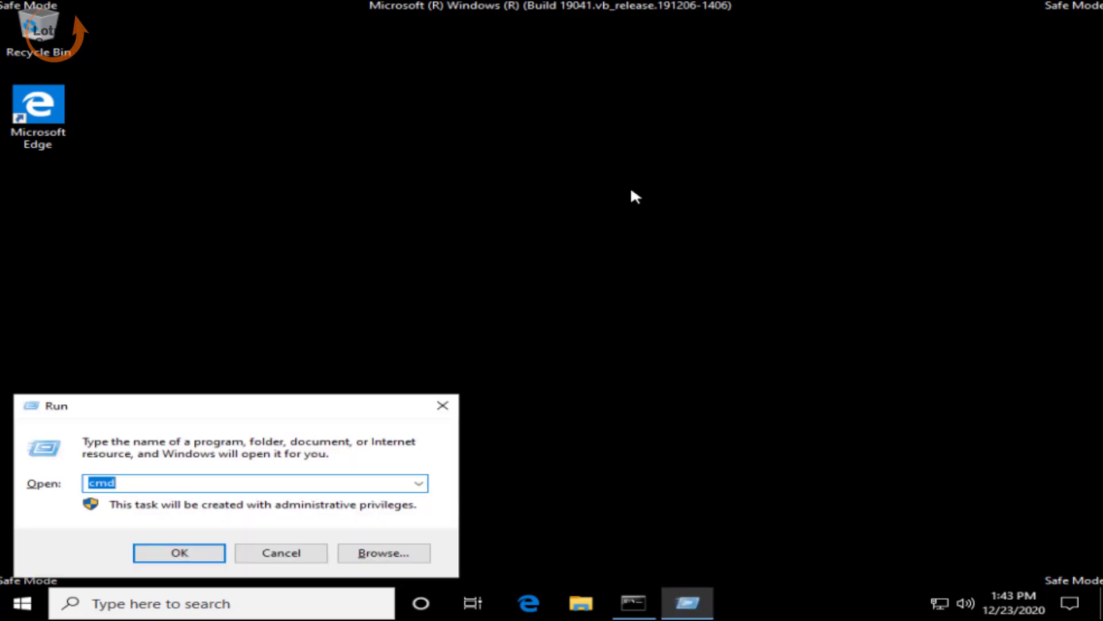
key("Return")
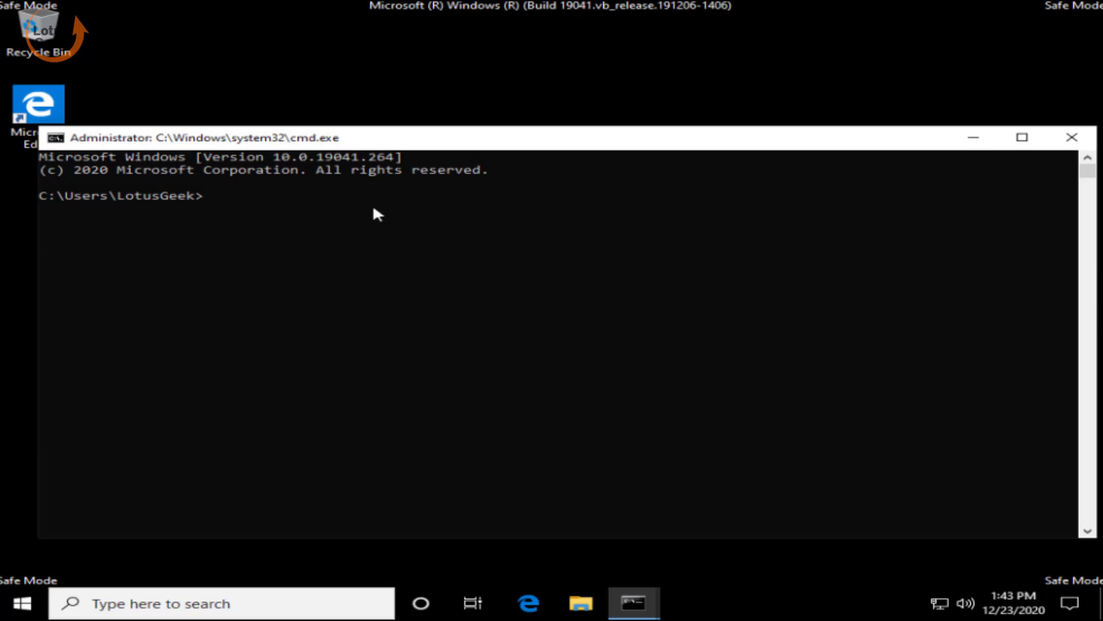
type("dism /online")
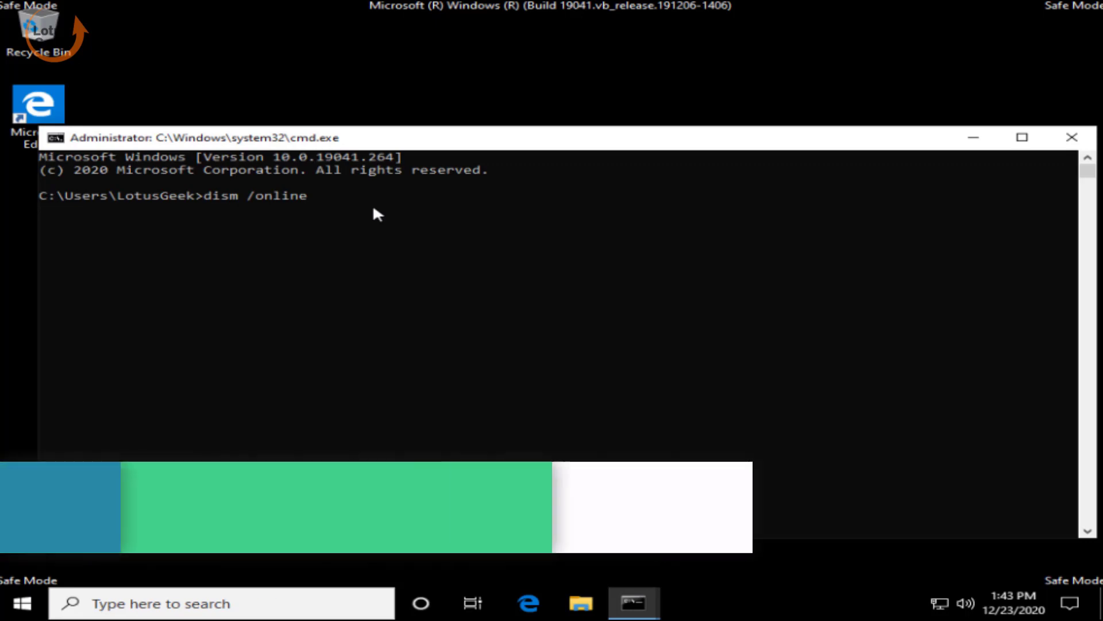
type(" /cleanup-")
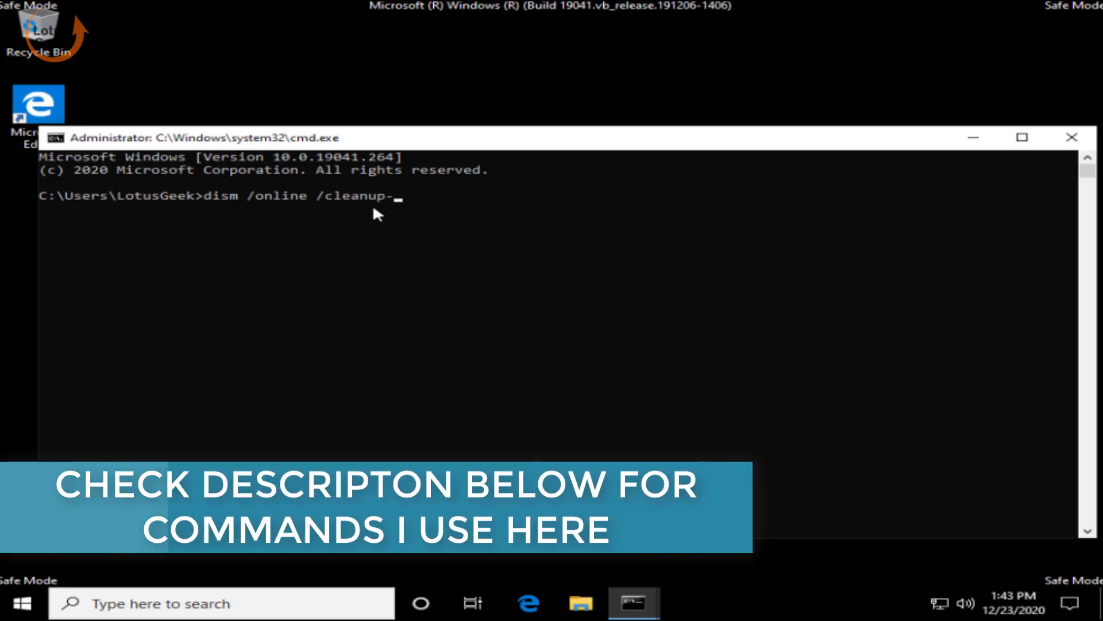
type("image /re")
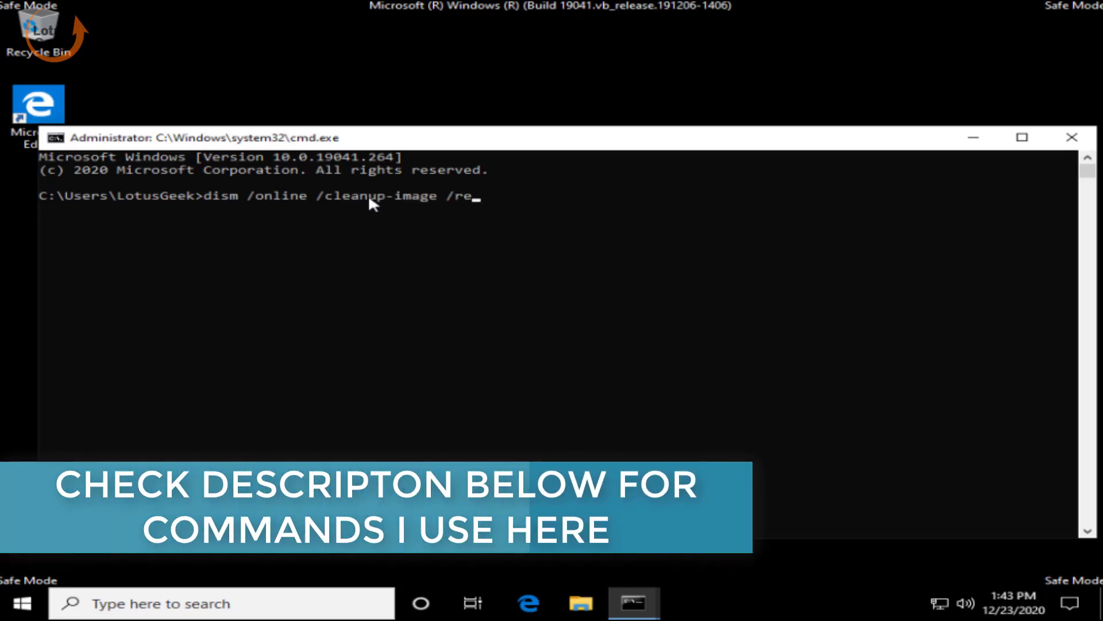
type("storehealth")
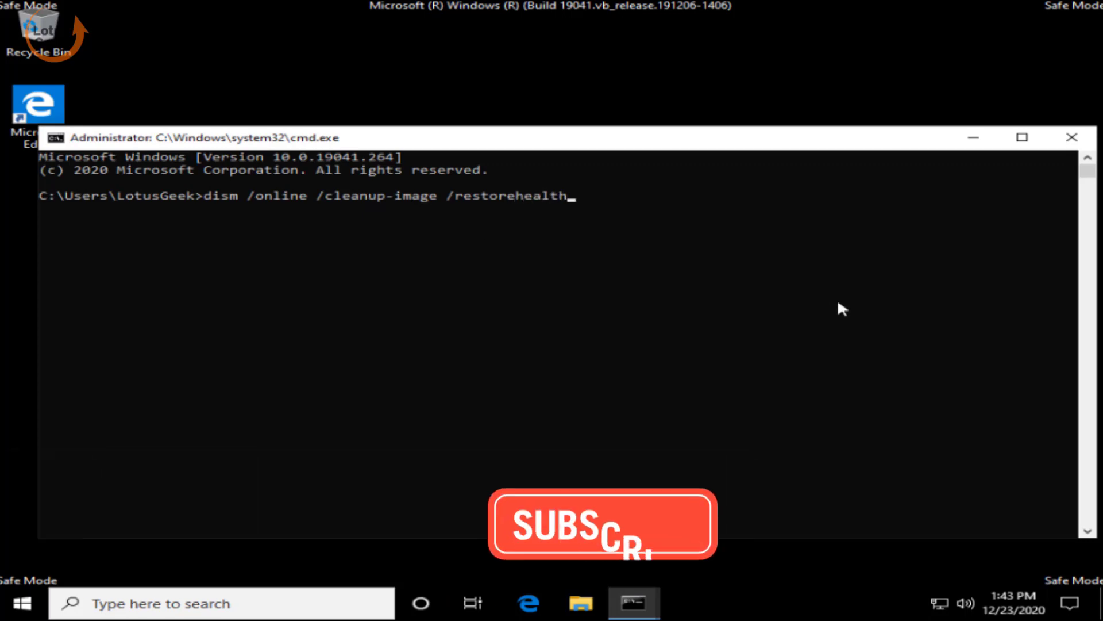
key("Return")
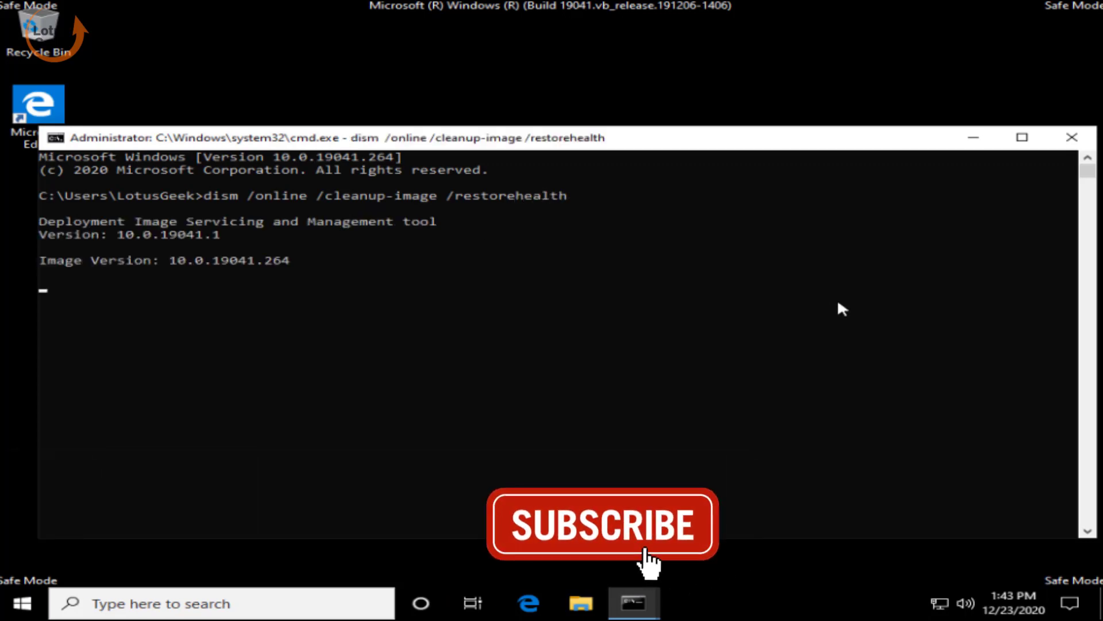